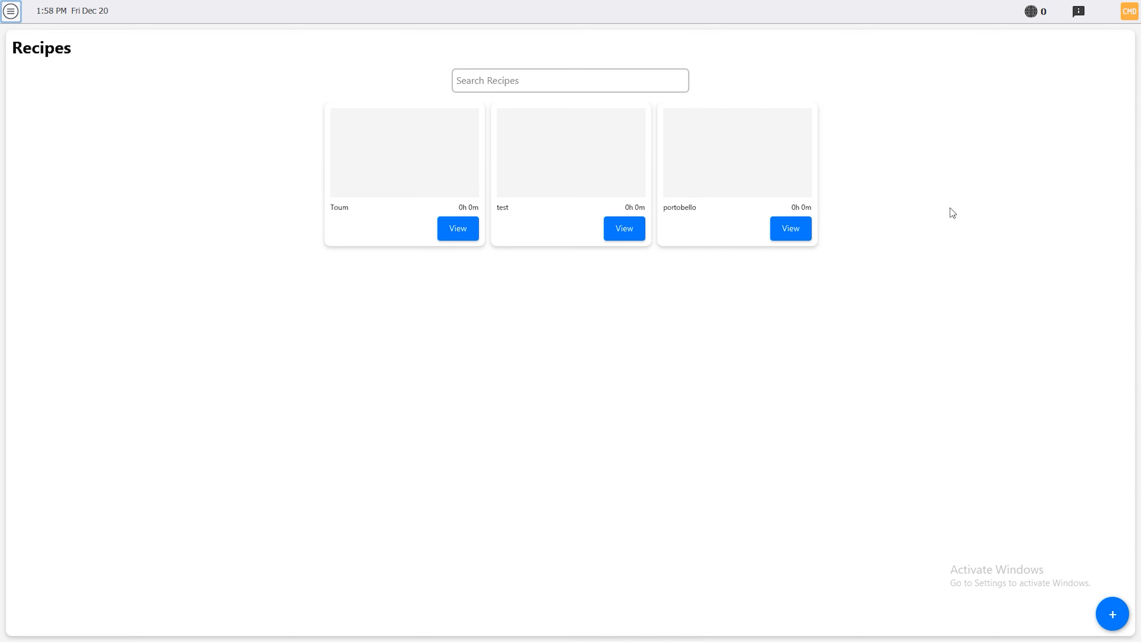
Start a new recipe titled Titl1, leaving its description and image empty
left_click(1120, 614)
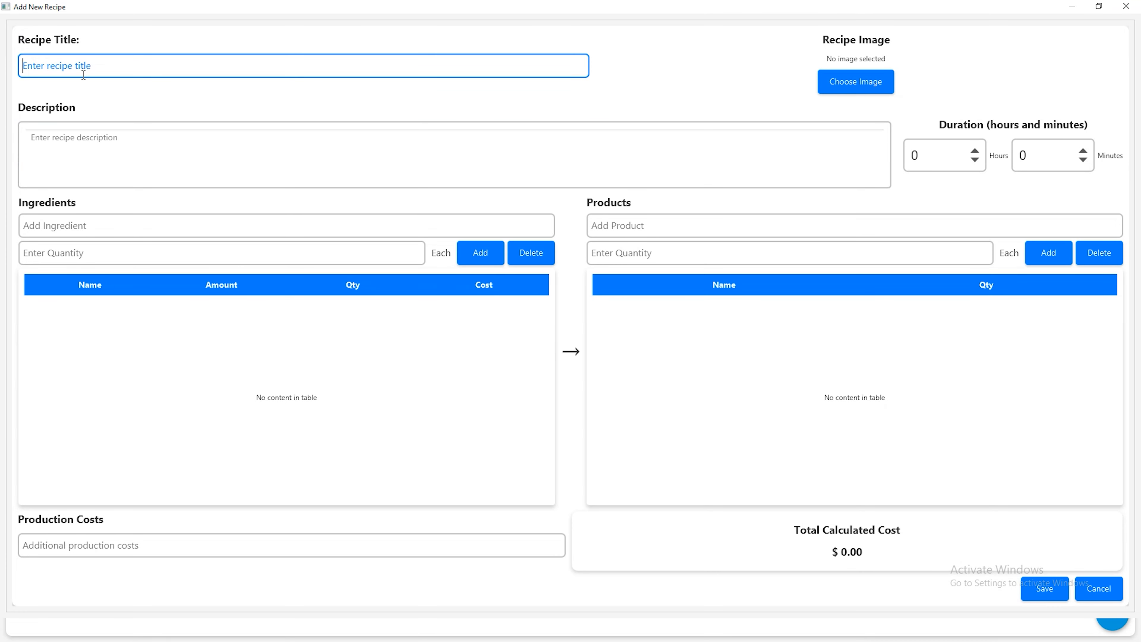
type("Titl1")
left_click(101, 146)
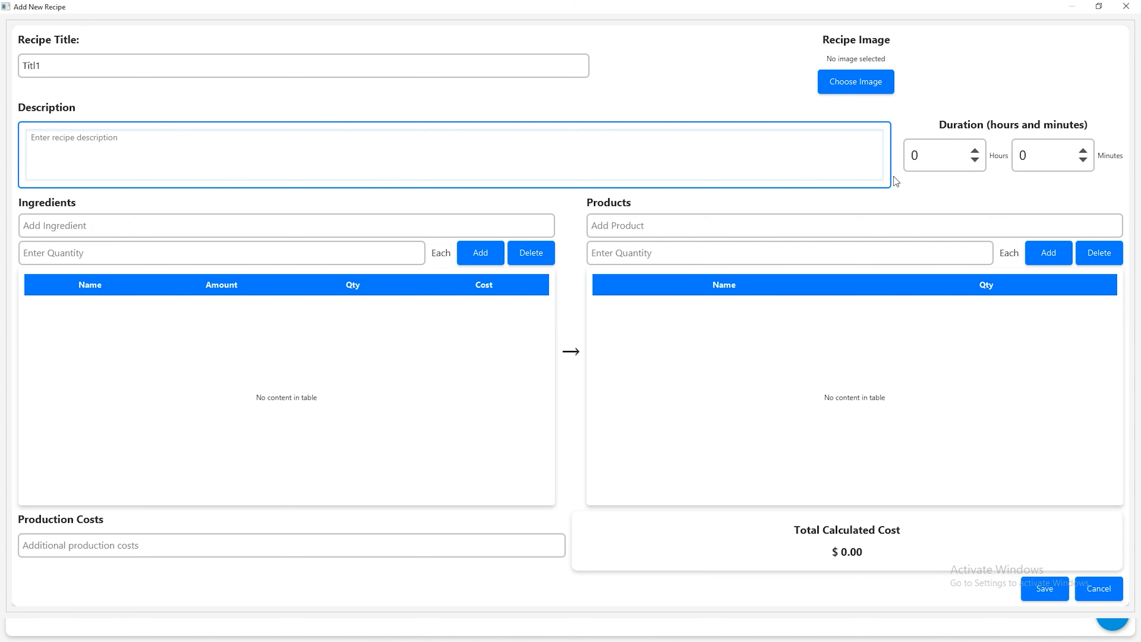
left_click(859, 83)
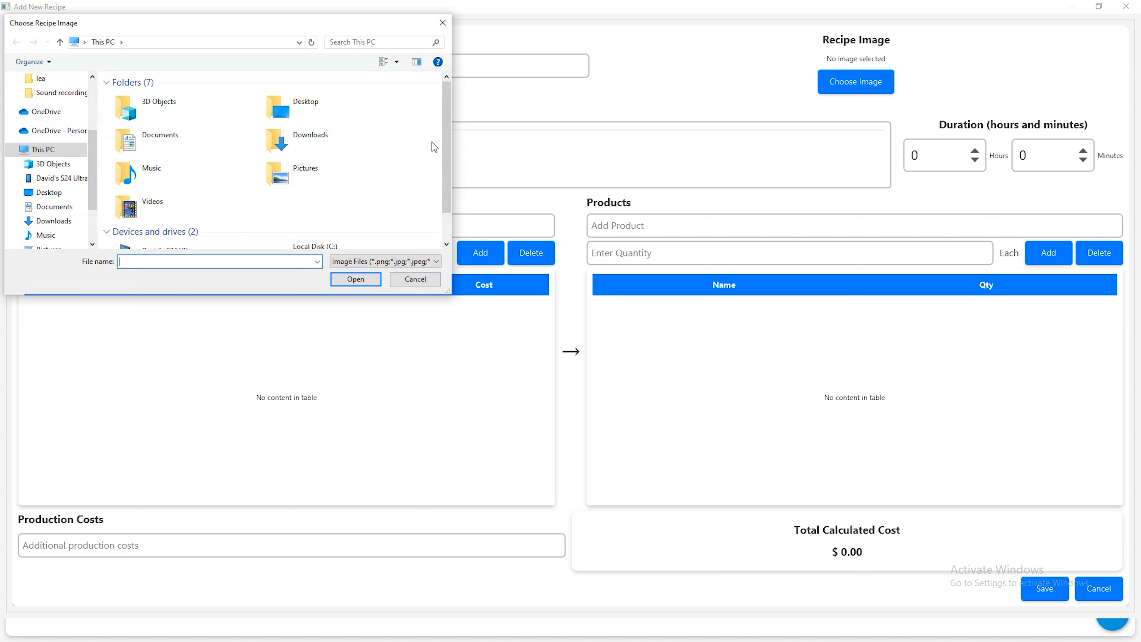
left_click(415, 278)
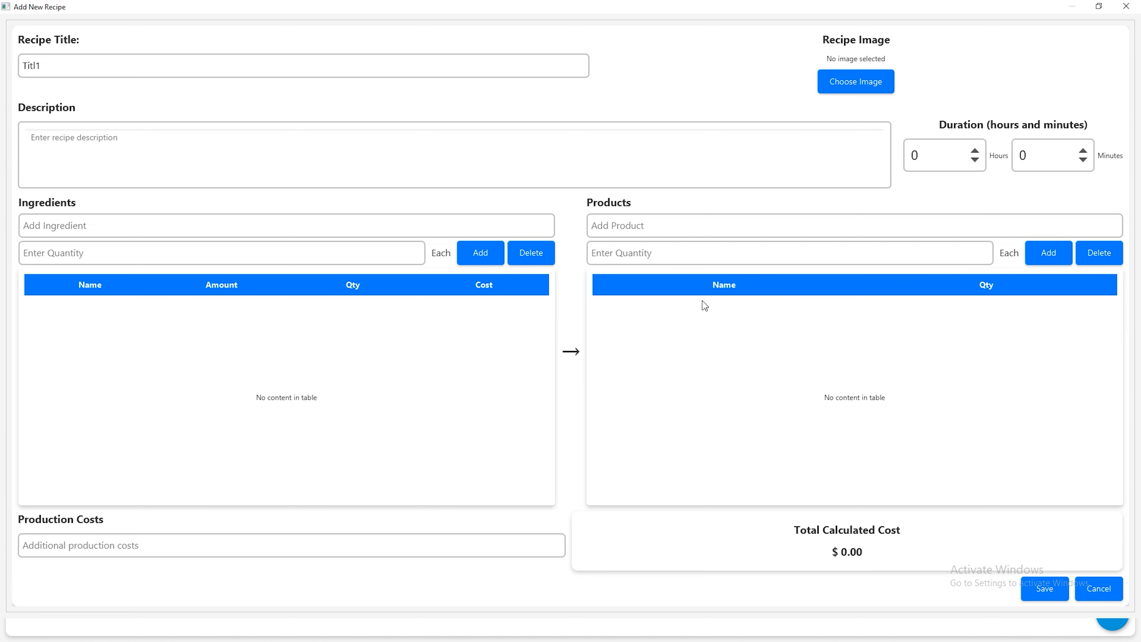
Add ing2 to the recipe's ingredients with a quantity of 0.3
left_click(106, 230)
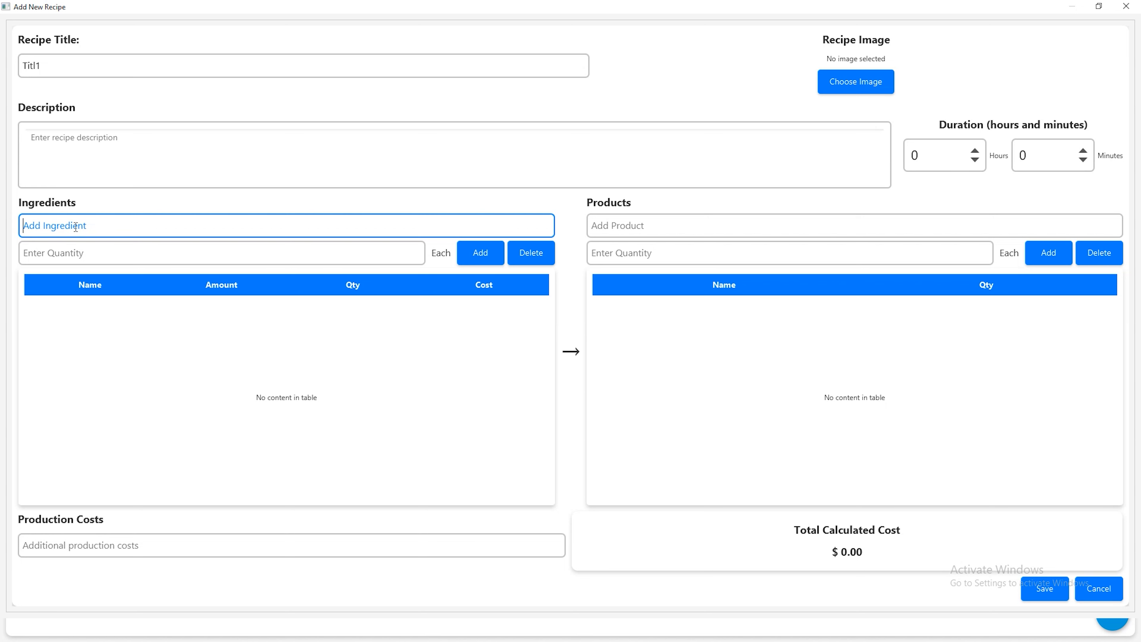
type("ing")
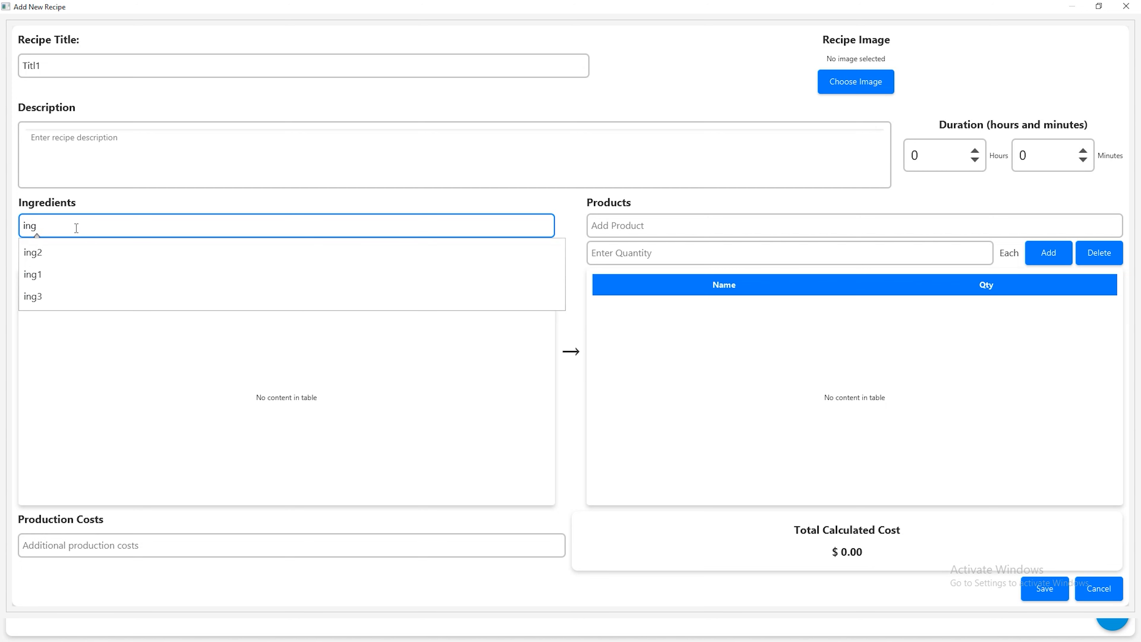
left_click(56, 253)
left_click(104, 253)
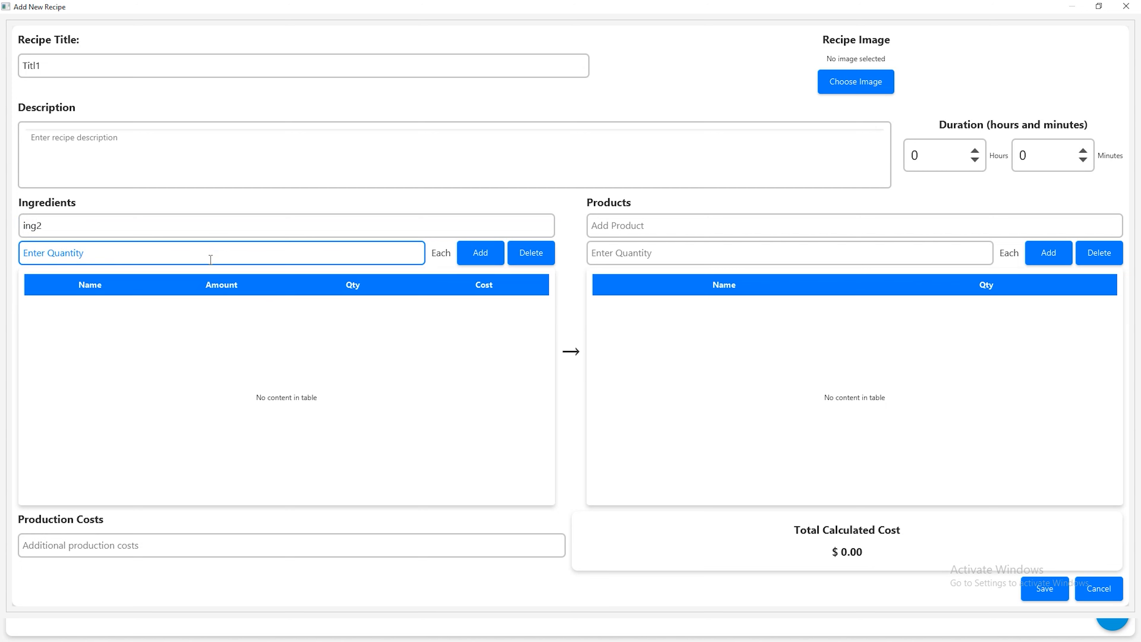
type("0.3")
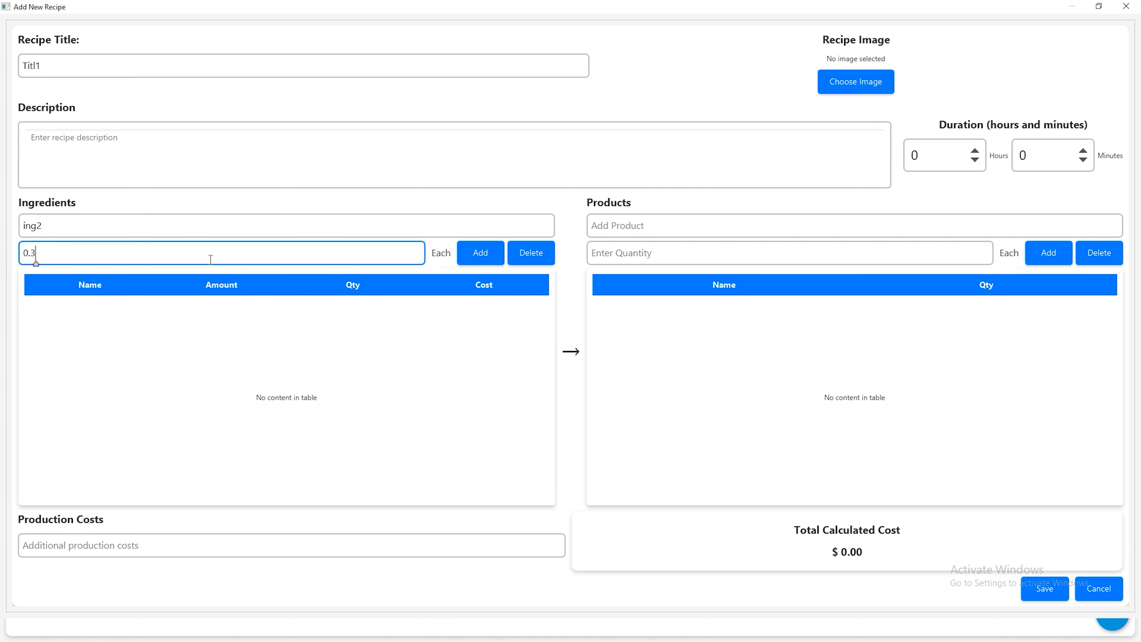
left_click(479, 254)
Add ing3 to the recipe's ingredients with a quantity of 0.1
left_click(211, 220)
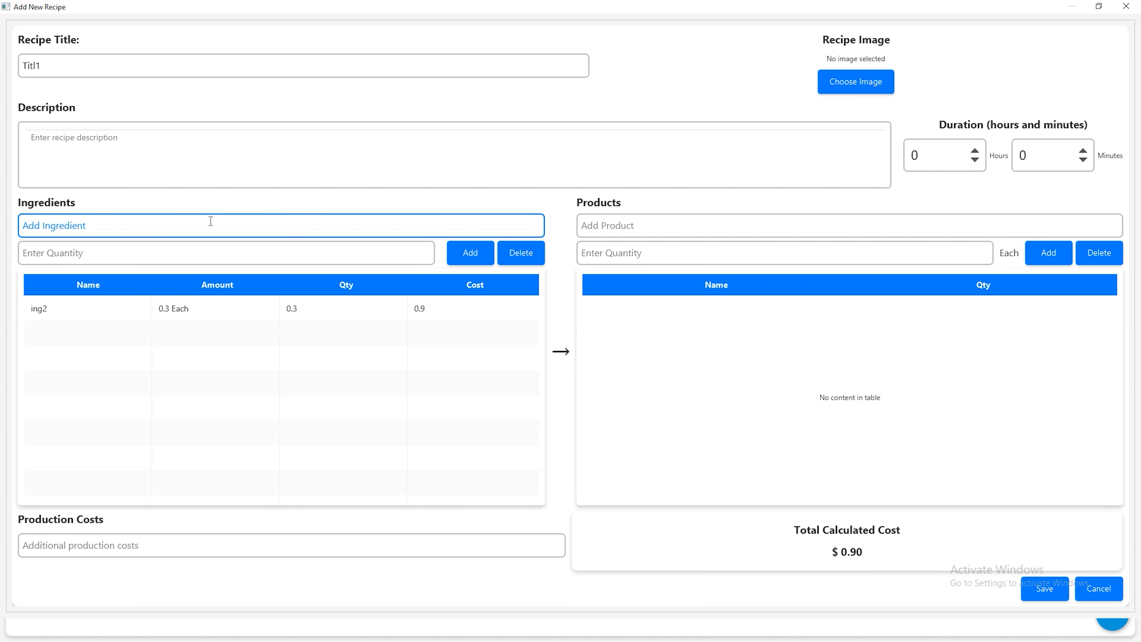
type("ing")
left_click(103, 296)
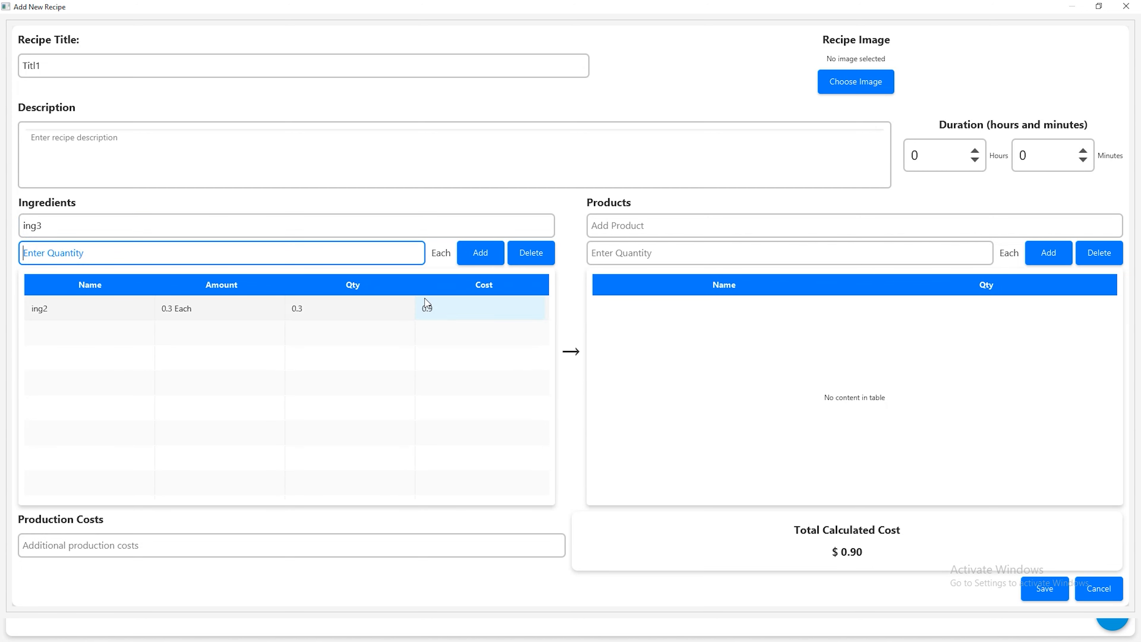
type("0.1")
left_click(479, 251)
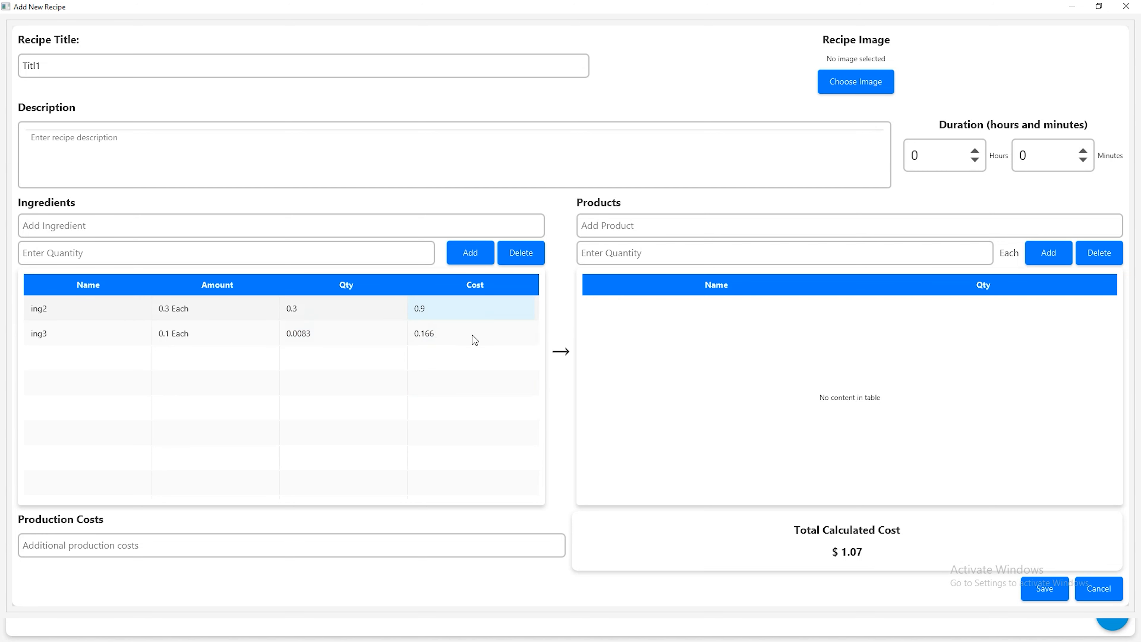
Find product 1010 and add Bresaola Carpaccio to the recipe's products with a quantity of 1
left_click(625, 223)
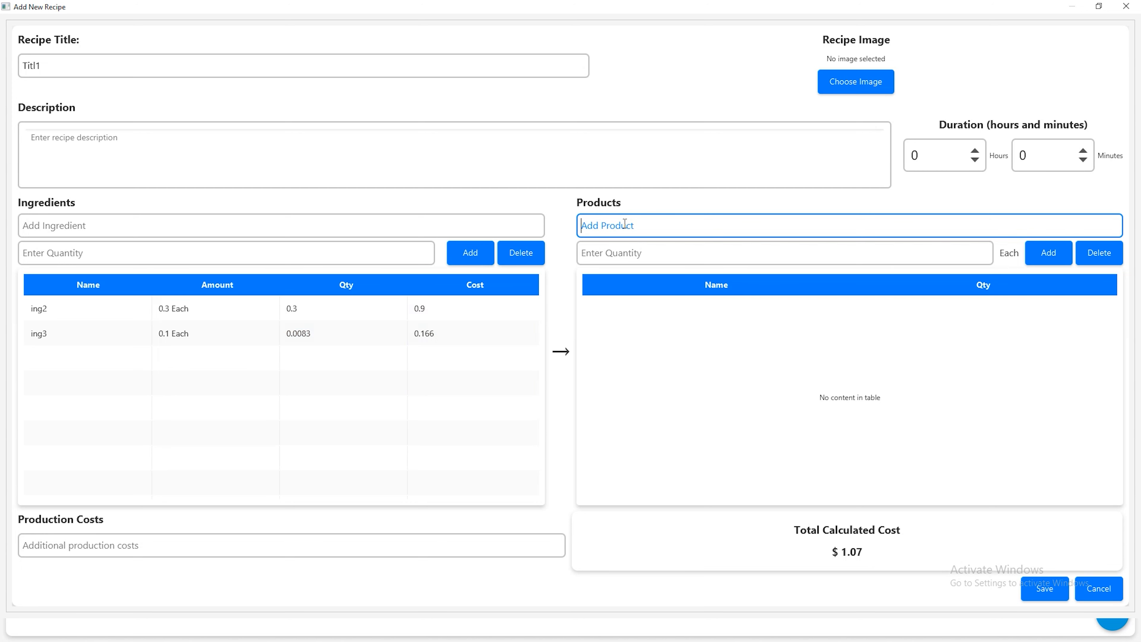
type("1010")
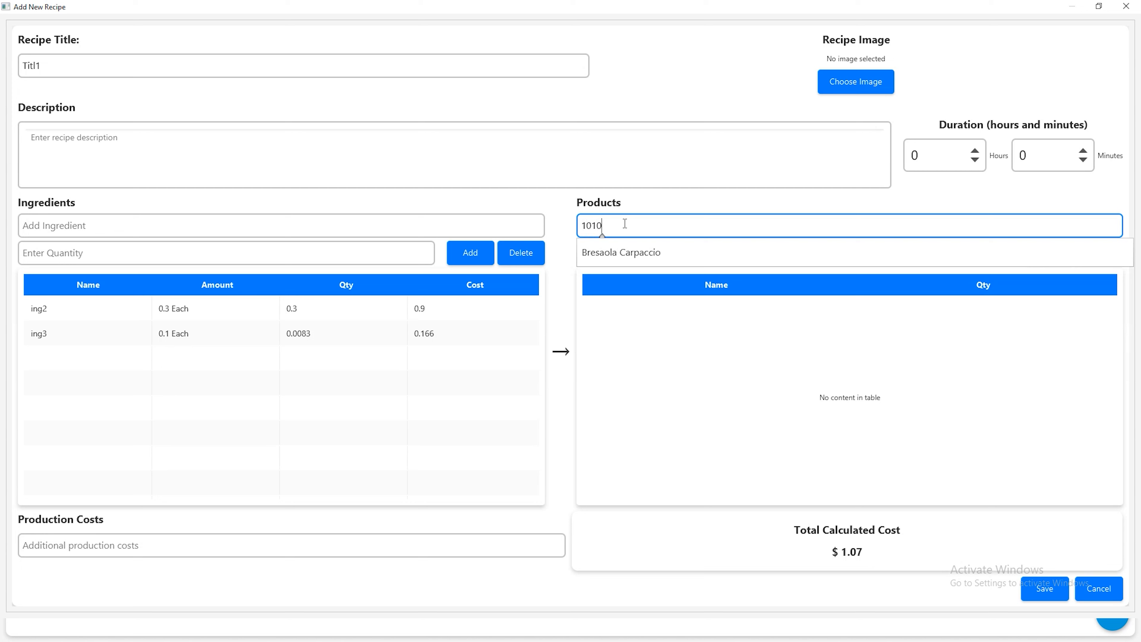
left_click(624, 252)
left_click(826, 254)
type("1")
left_click(1049, 252)
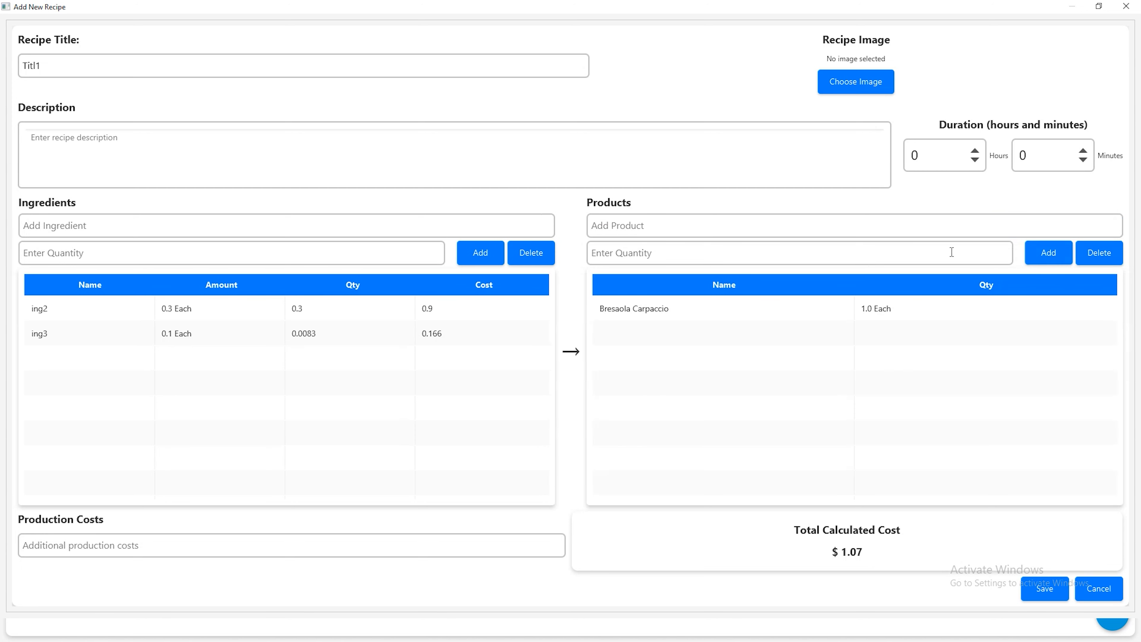
Add ing1 to the recipe's products with a quantity of 1 and save the recipe
left_click(636, 232)
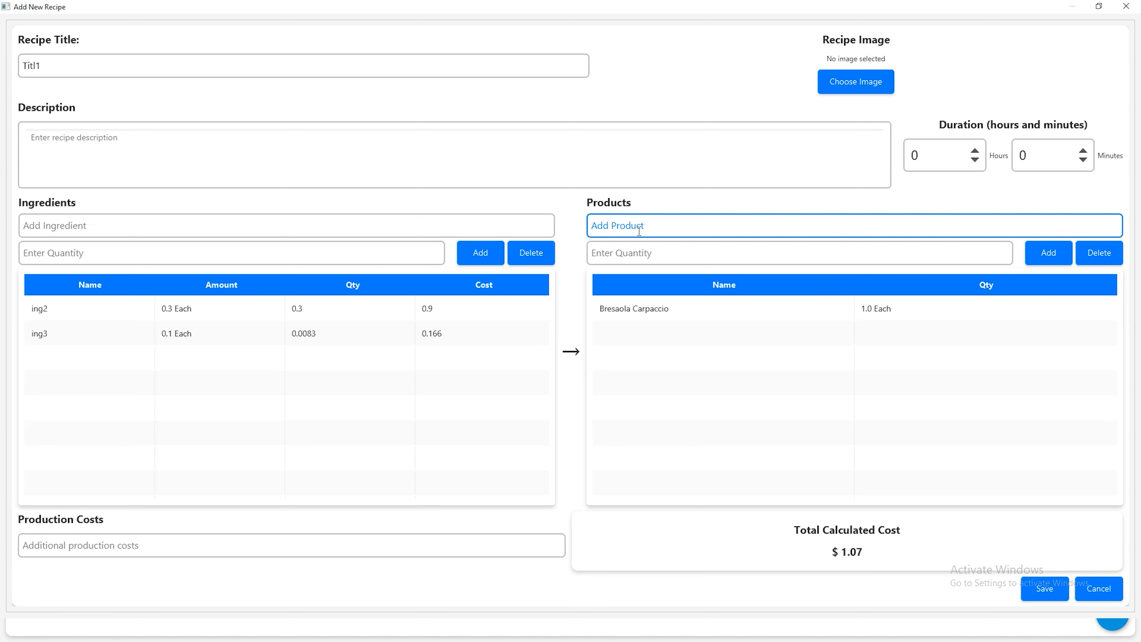
type("ing")
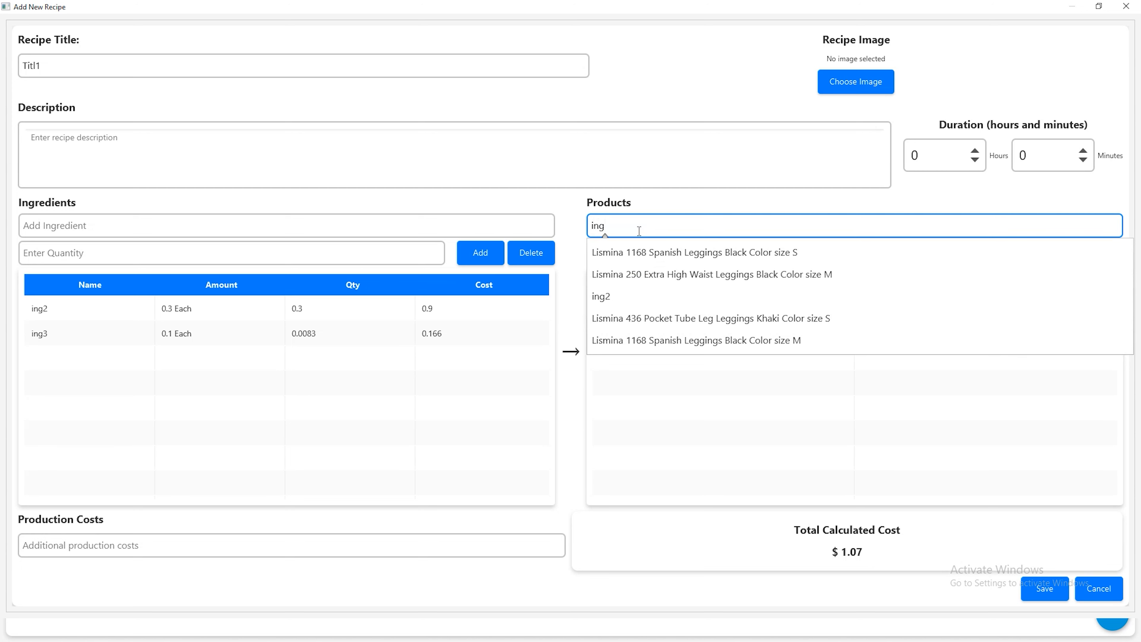
type("1")
left_click(661, 247)
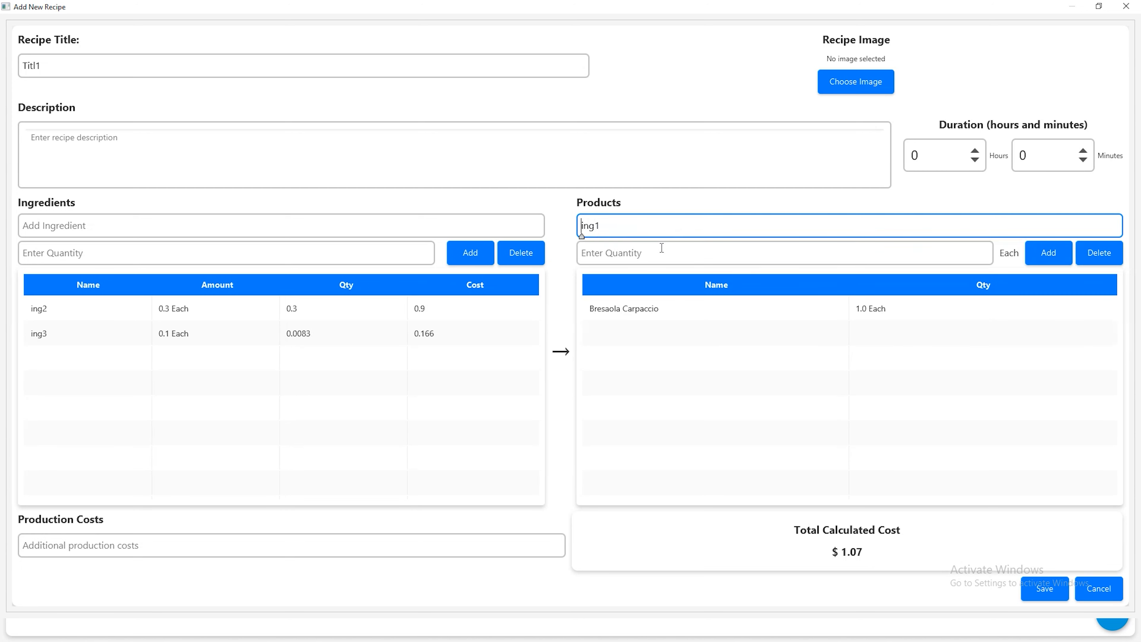
left_click(667, 254)
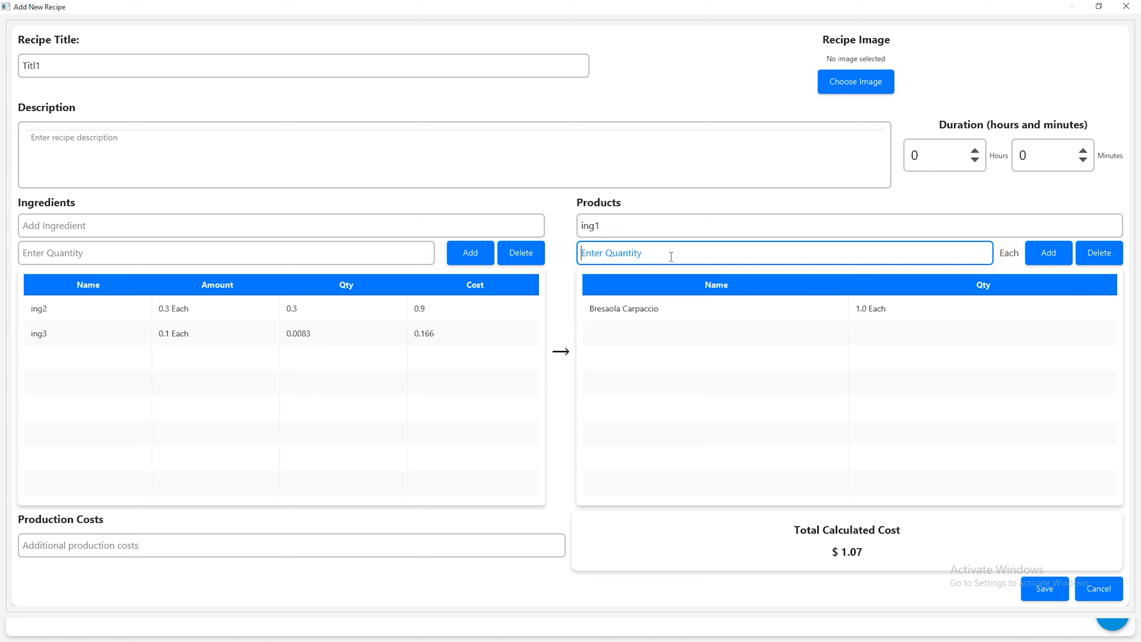
type("1.")
left_click(1052, 254)
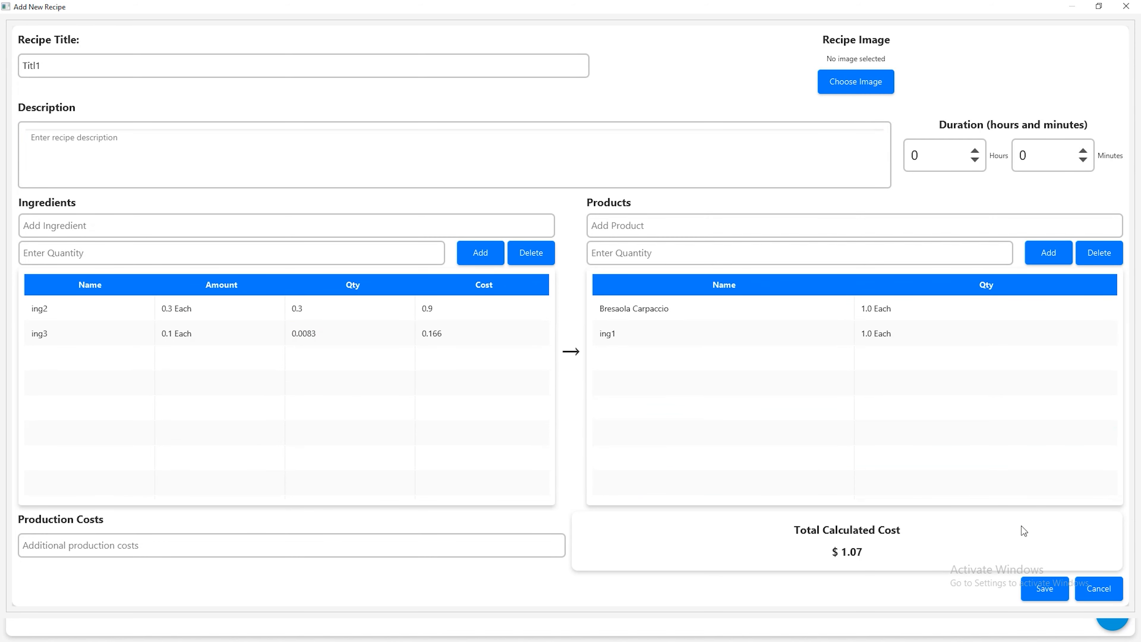
left_click(1037, 588)
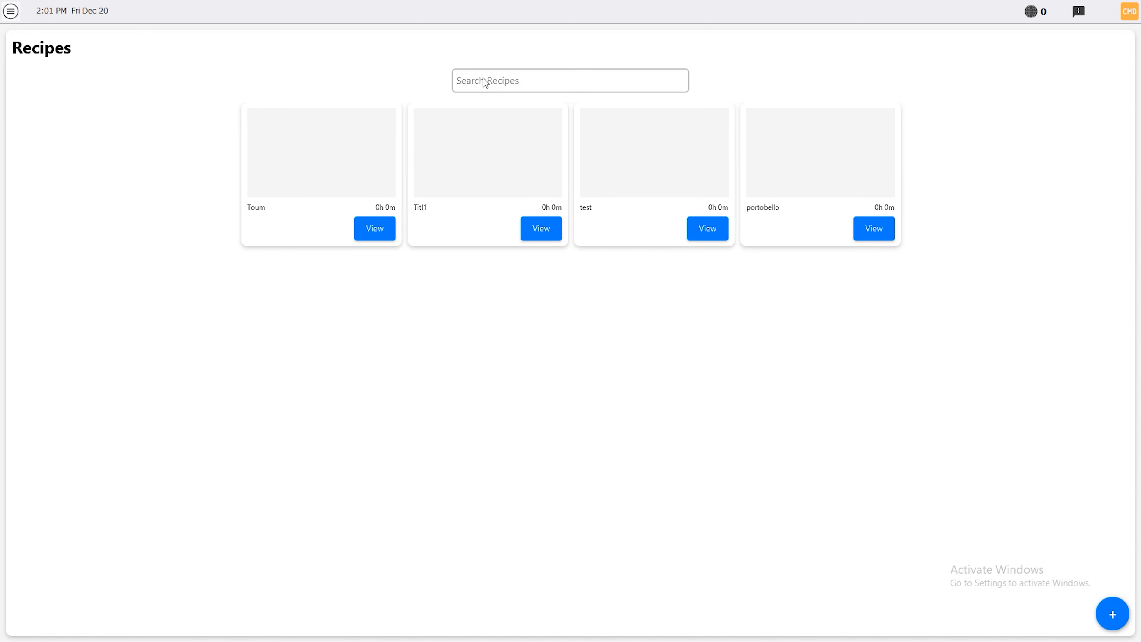
Search the recipes for "tit" and open the Titl1 recipe
left_click(521, 86)
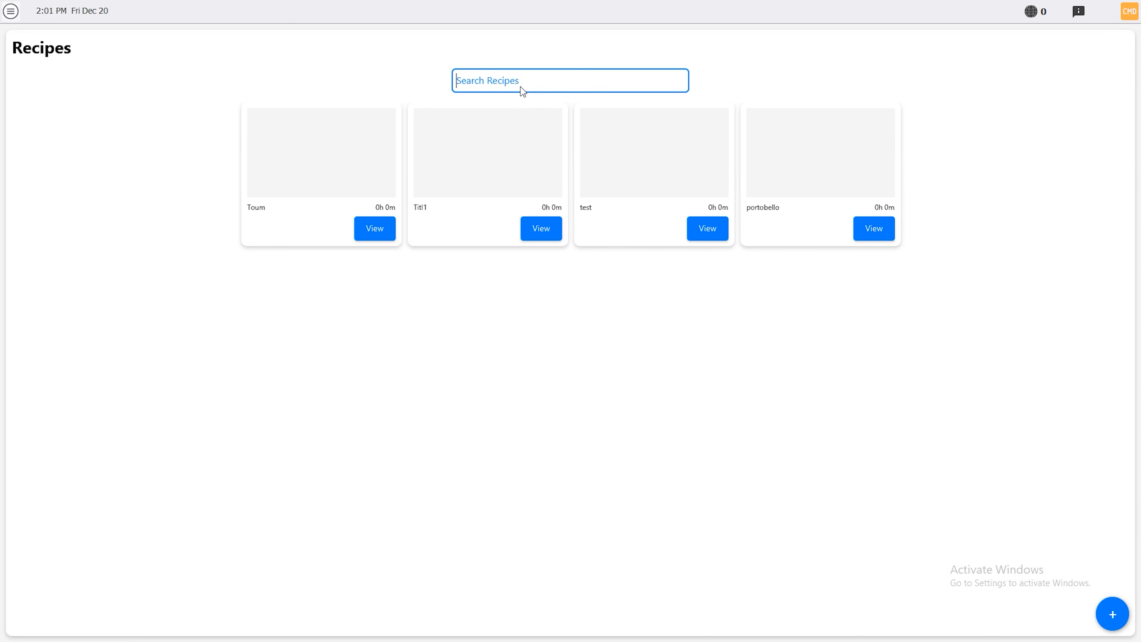
type("tit")
left_click(636, 231)
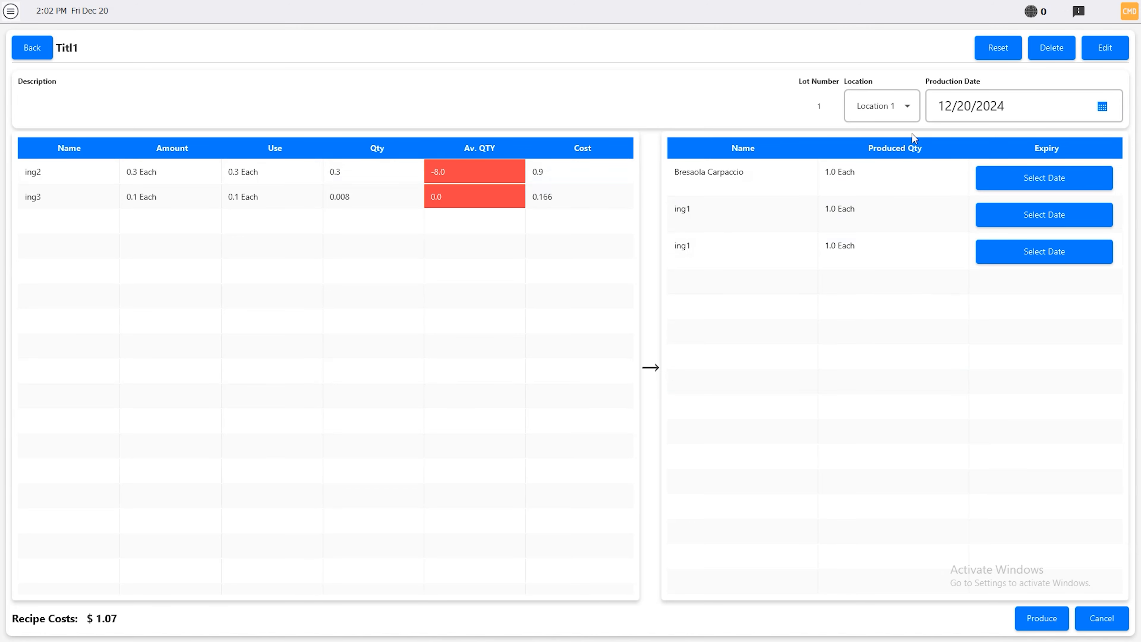
Edit the Titl1 recipe to delete the duplicate ing1 product, and save it
left_click(1102, 48)
left_click(709, 358)
left_click(1096, 253)
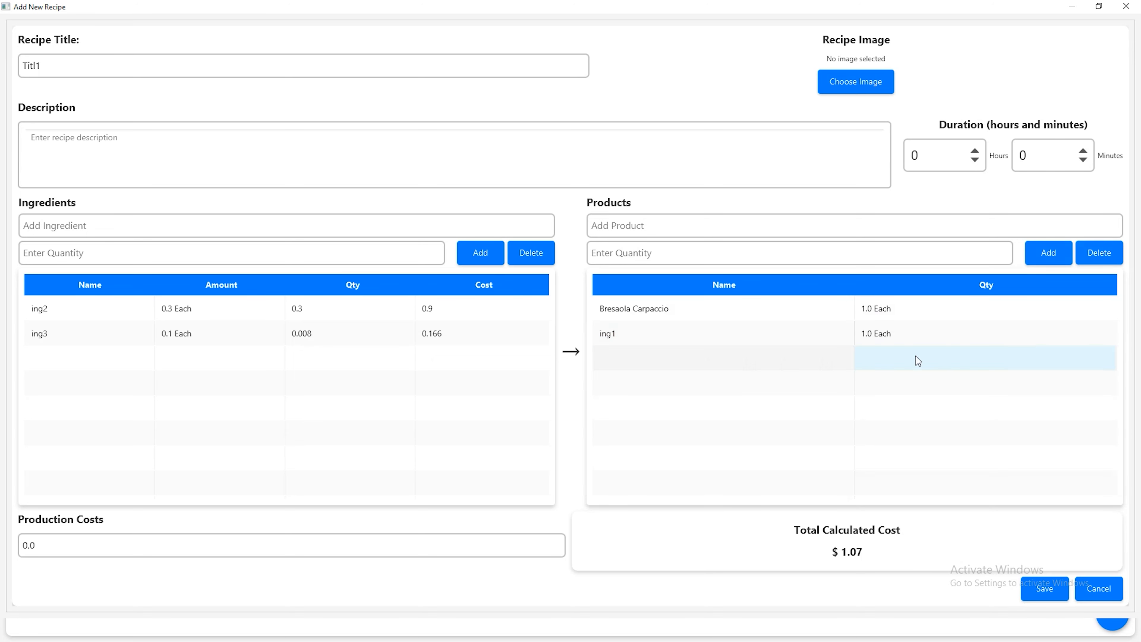
left_click(1047, 591)
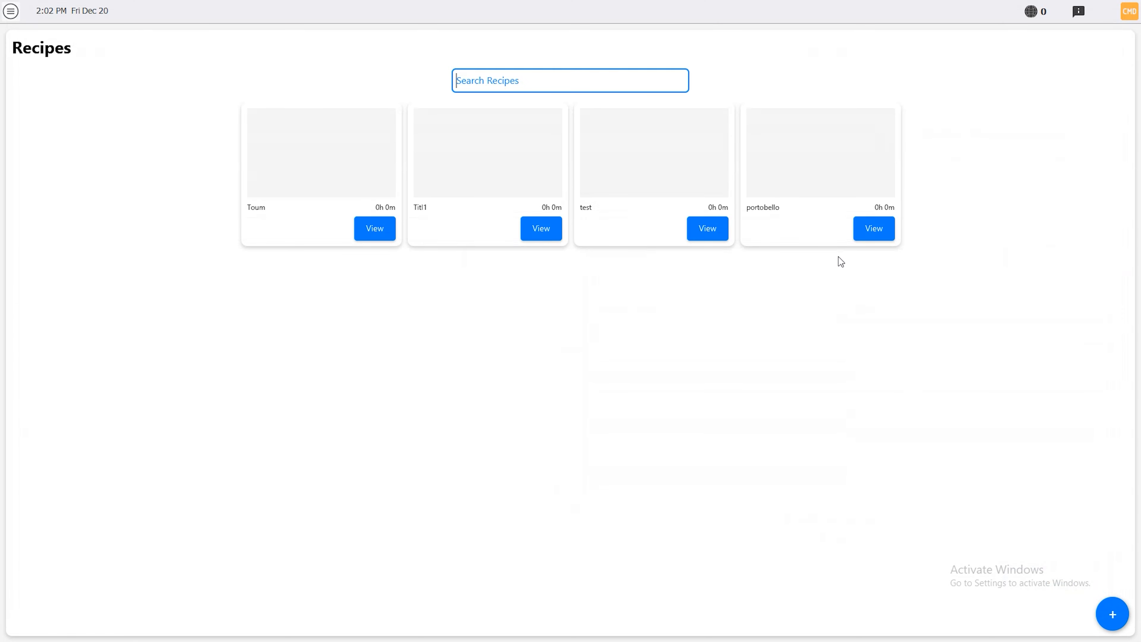
Open the Toum recipe, set toum's produced quantity to 2, and update all other quantities proportionally
left_click(385, 225)
left_click(852, 171)
type("2")
key("Return")
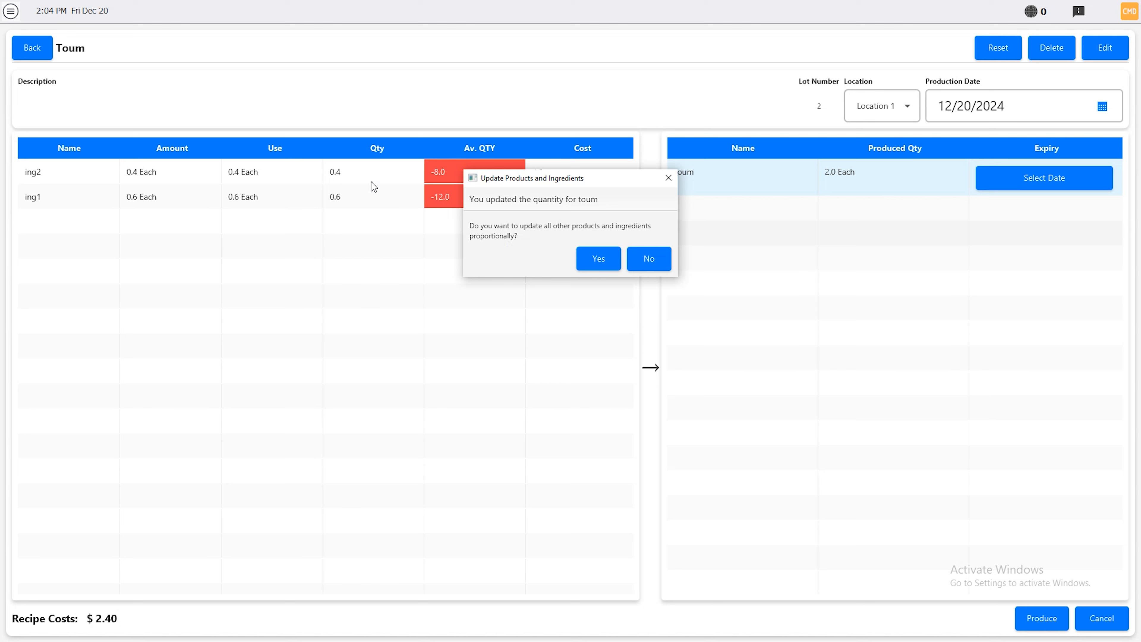
left_click(597, 259)
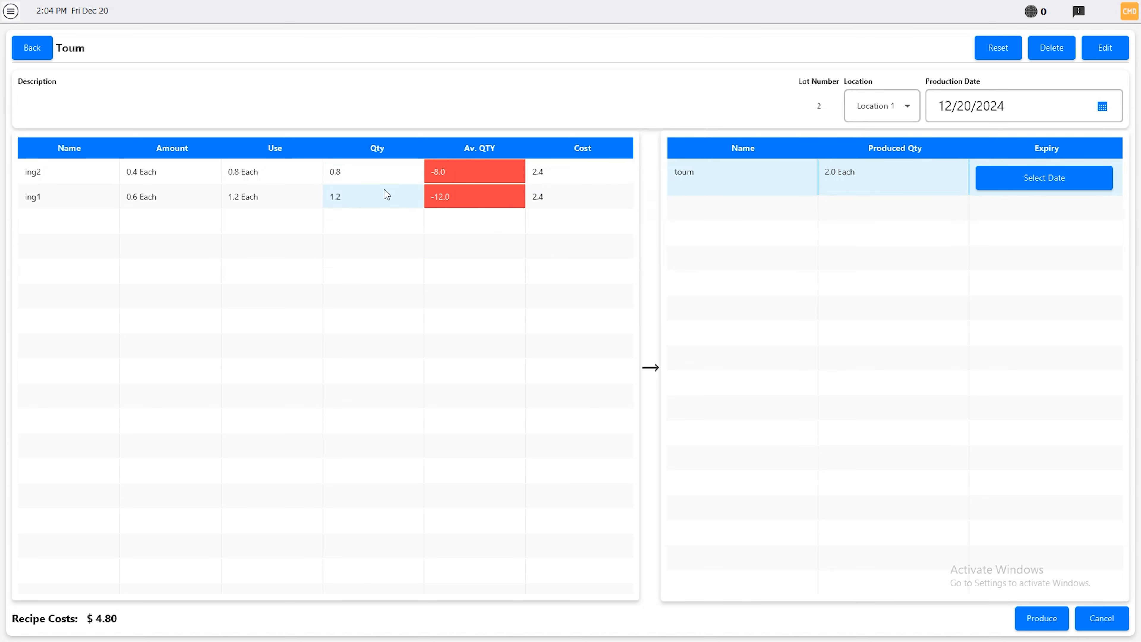
Produce the Toum recipe, continuing despite the deficient ingredients
left_click(1028, 619)
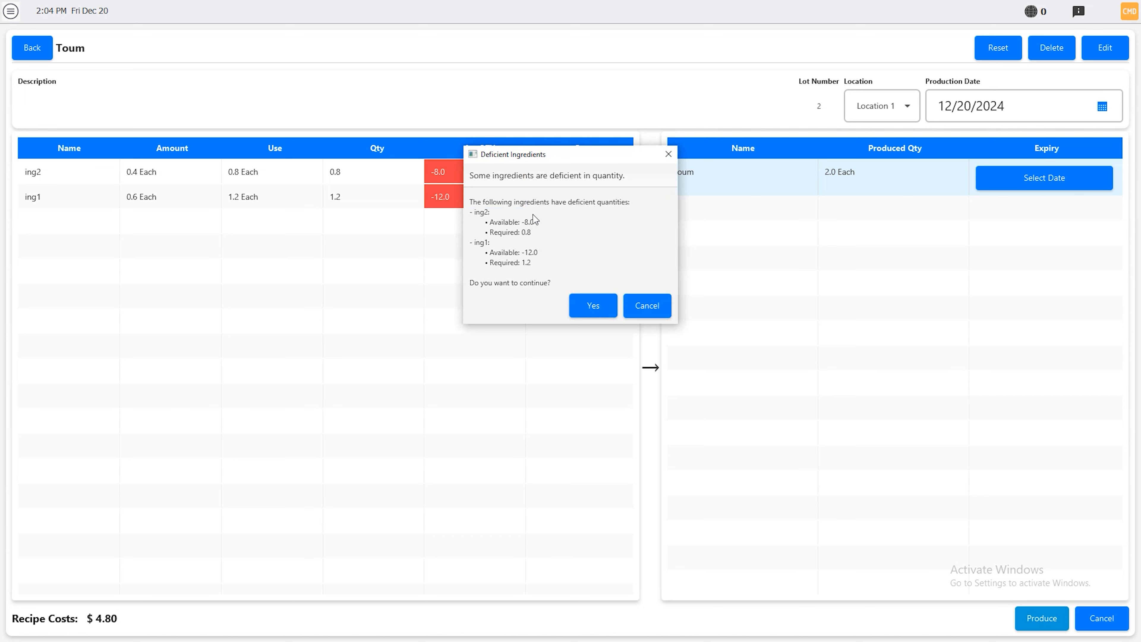
left_click(589, 307)
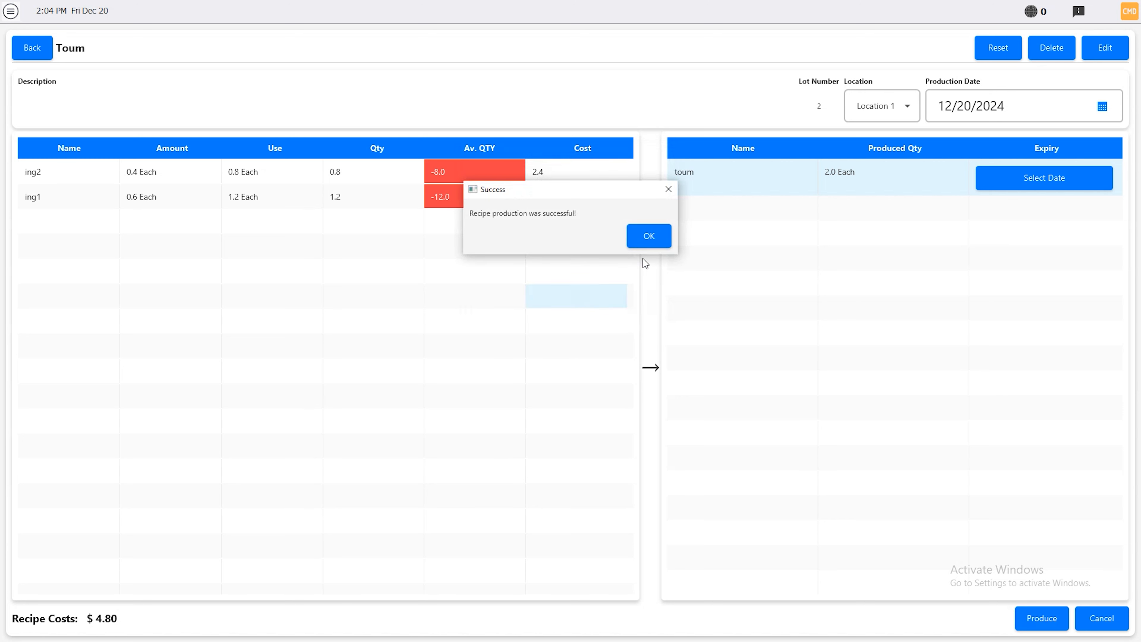
left_click(648, 237)
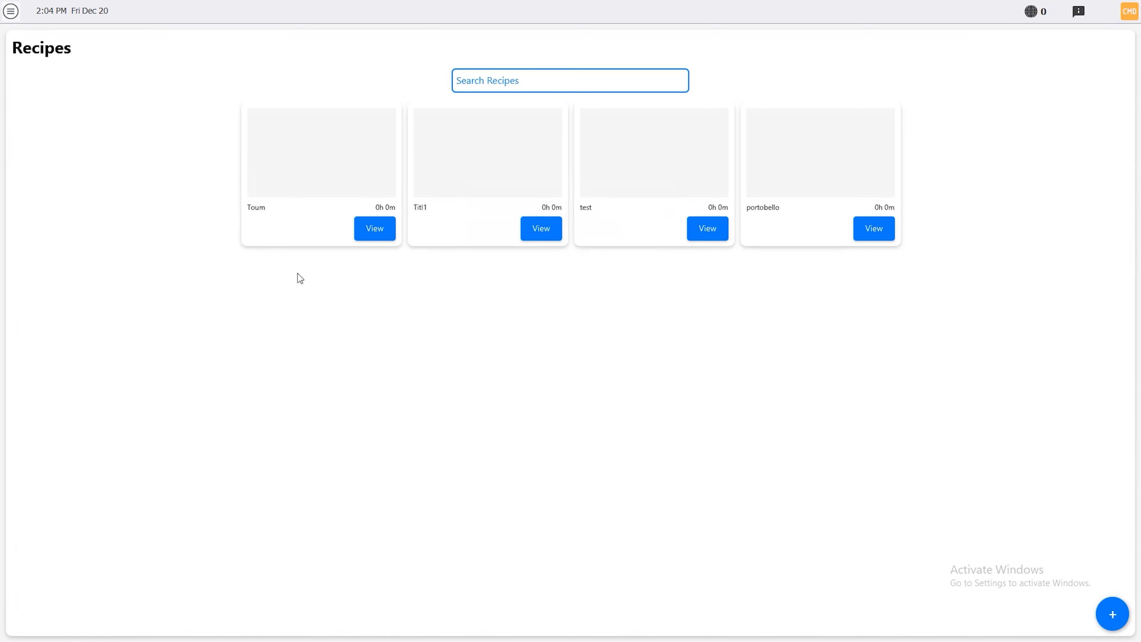
Reopen the Toum recipe and set the used amounts to 1 for ing2 and 2 for ing1
left_click(374, 228)
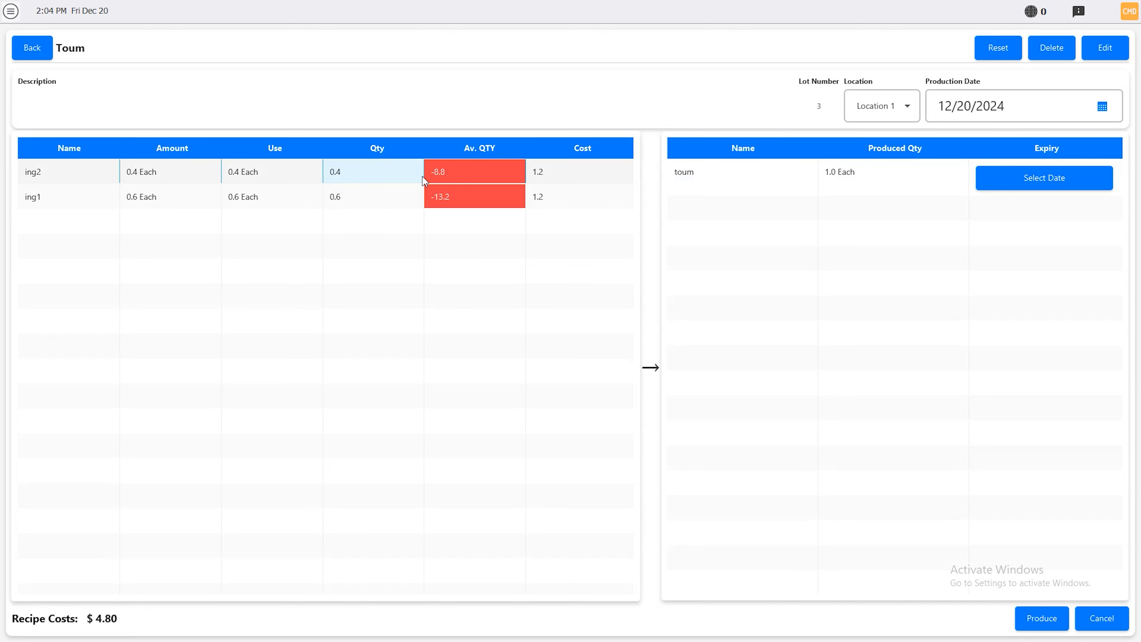
double_click(248, 171)
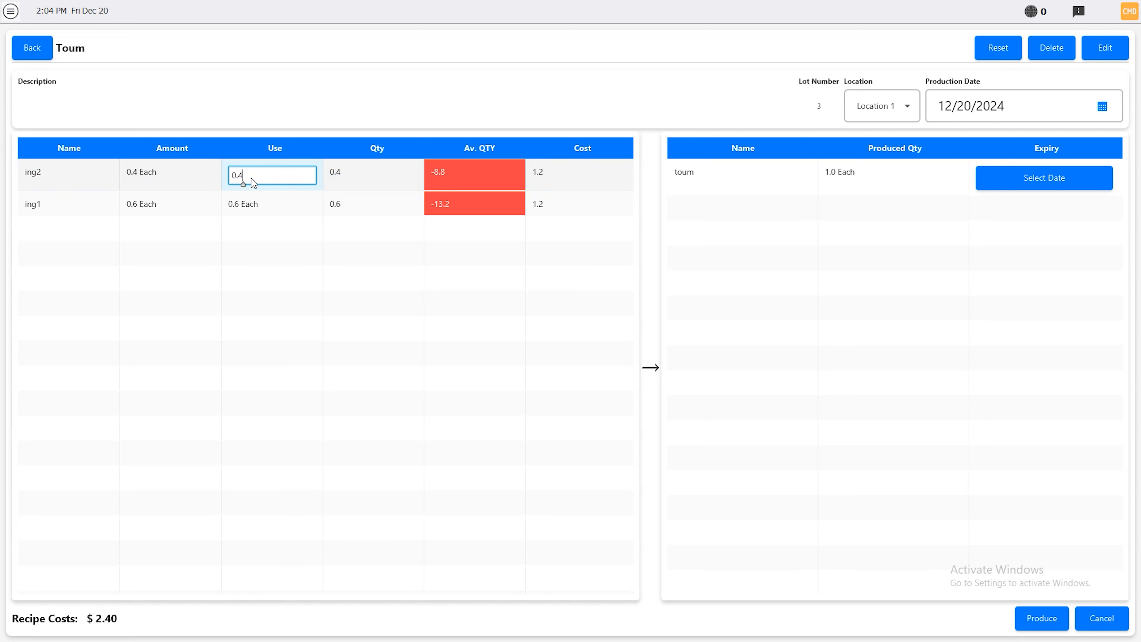
type("1")
double_click(268, 206)
type("2")
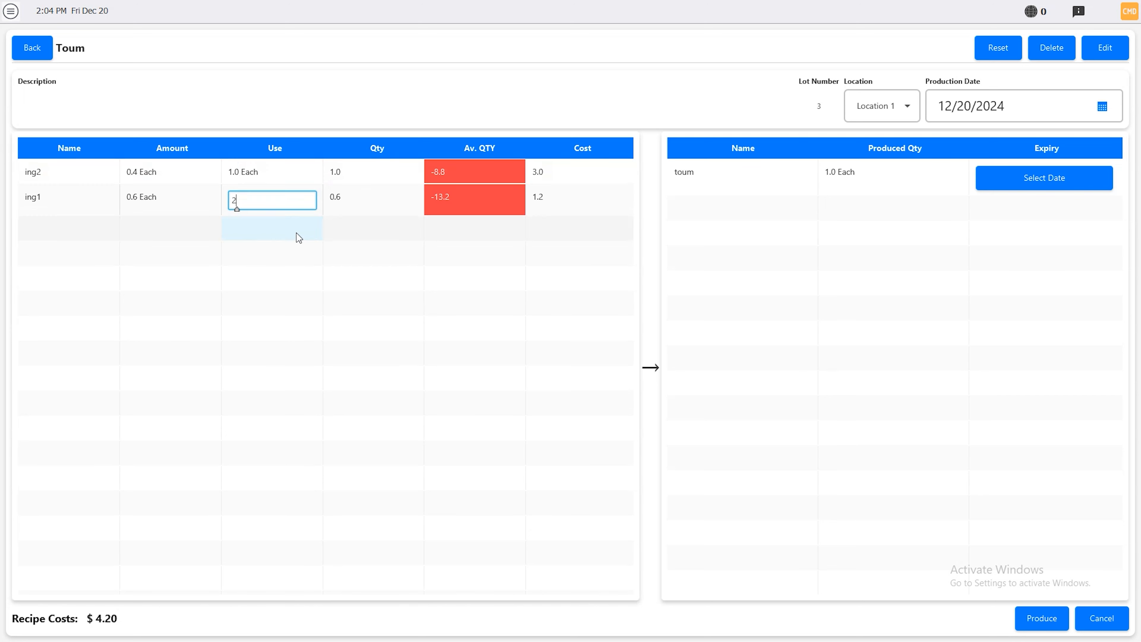
left_click(284, 264)
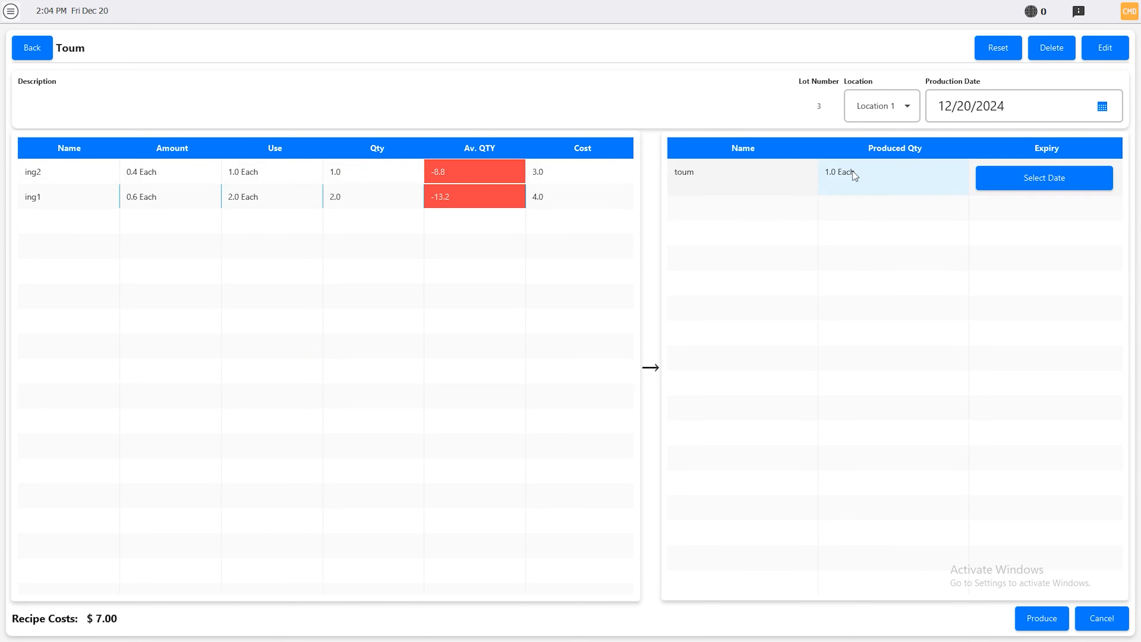
Produce the Toum recipe, accepting the deficient ingredients and the adjusted quantities at the lowest ratio
left_click(1042, 618)
left_click(593, 306)
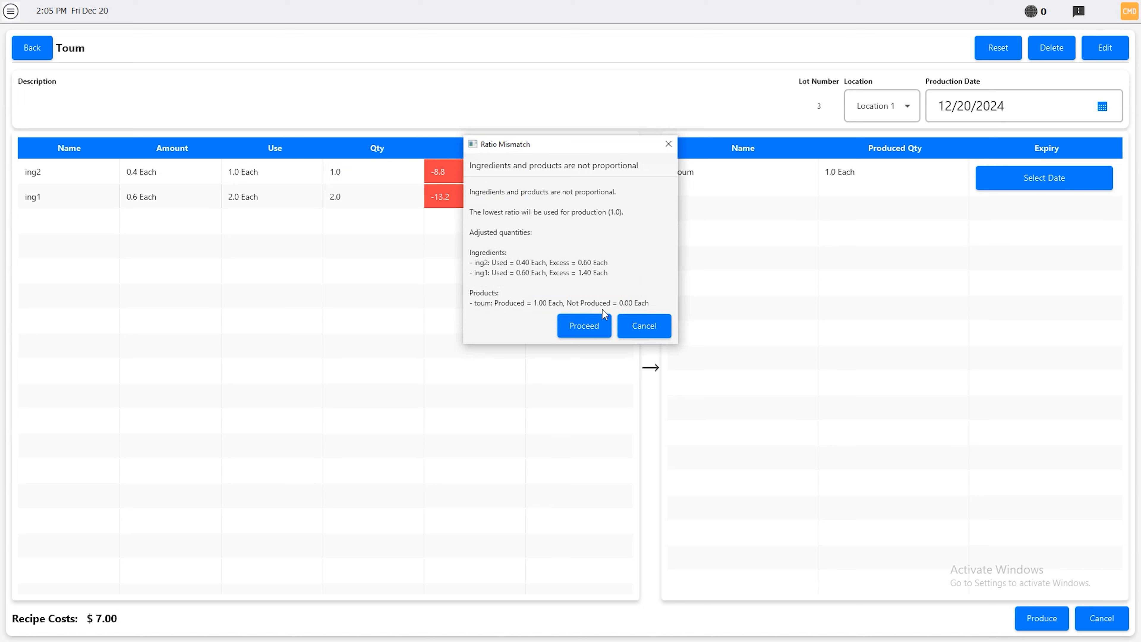
left_click(587, 324)
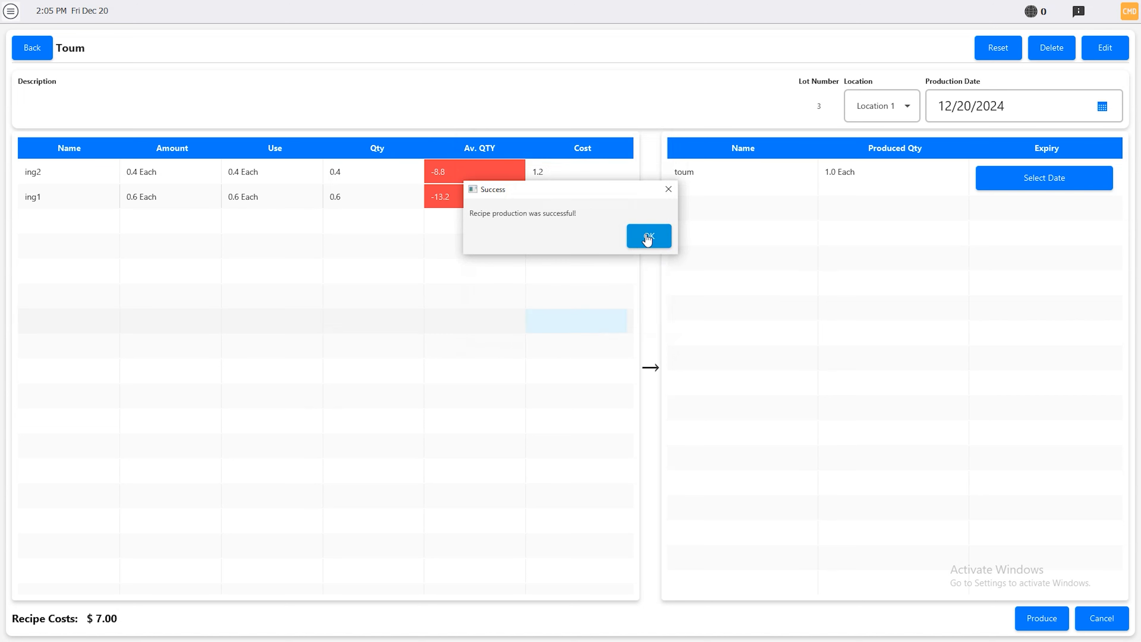
left_click(648, 237)
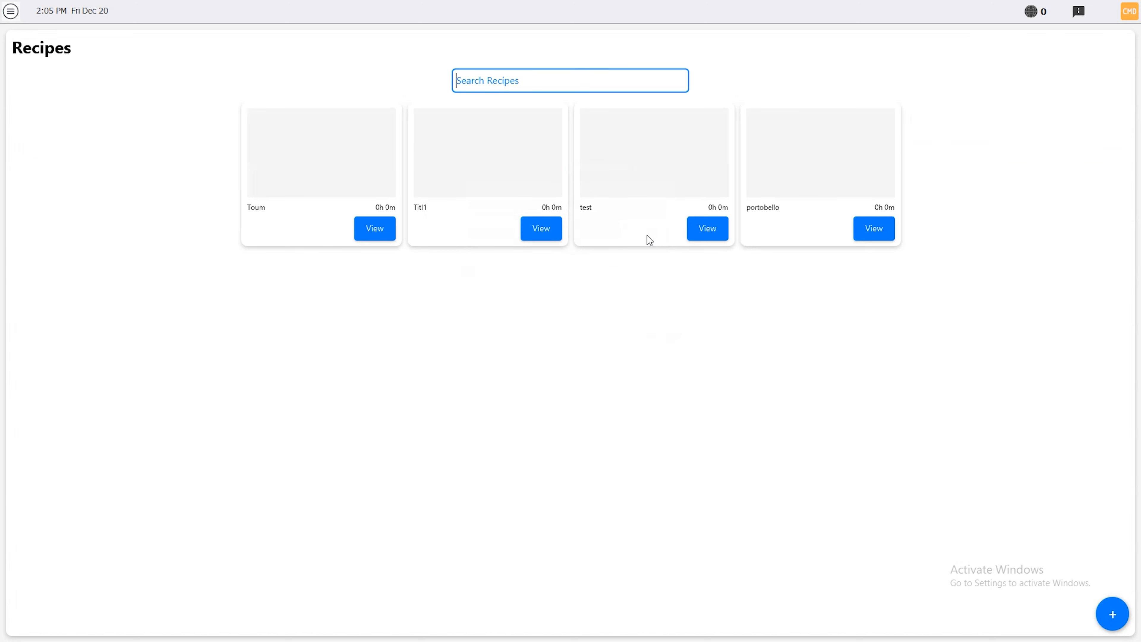